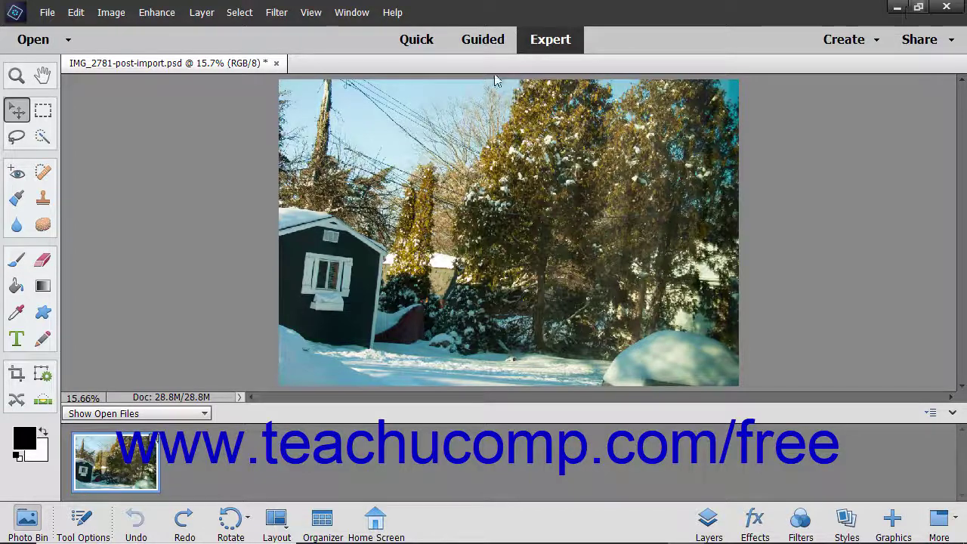
Glance at the window control menu, then open the File menu of open, save and print commands.
left_click(15, 13)
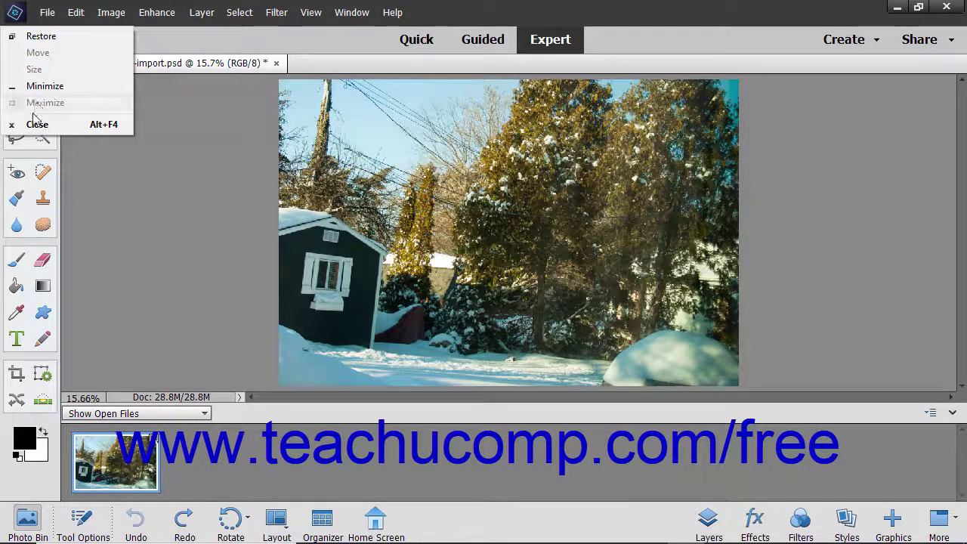
left_click(19, 19)
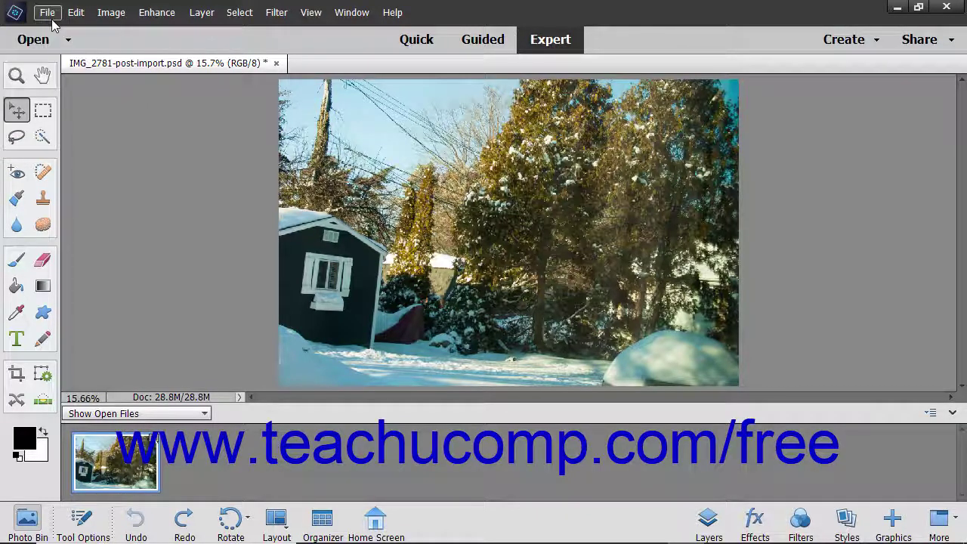
left_click(47, 13)
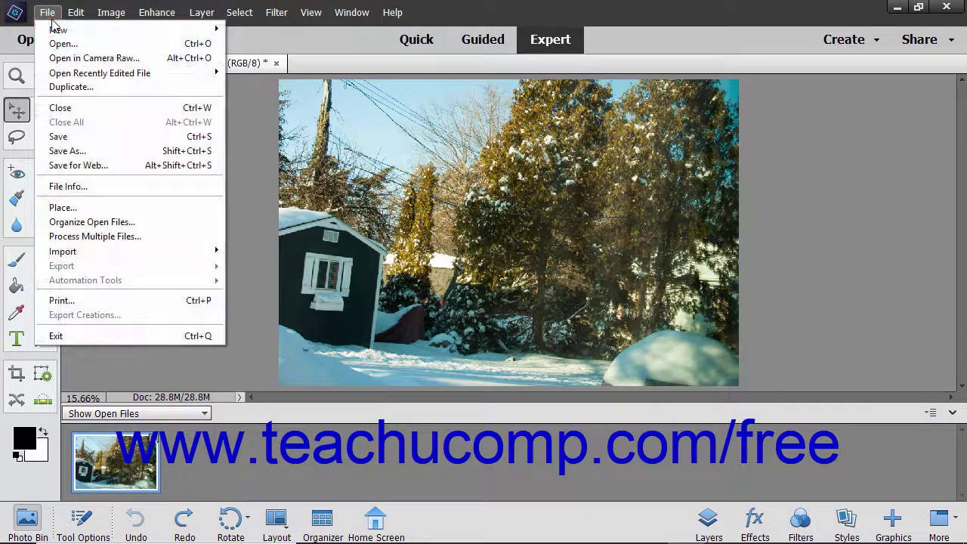
left_click(52, 21)
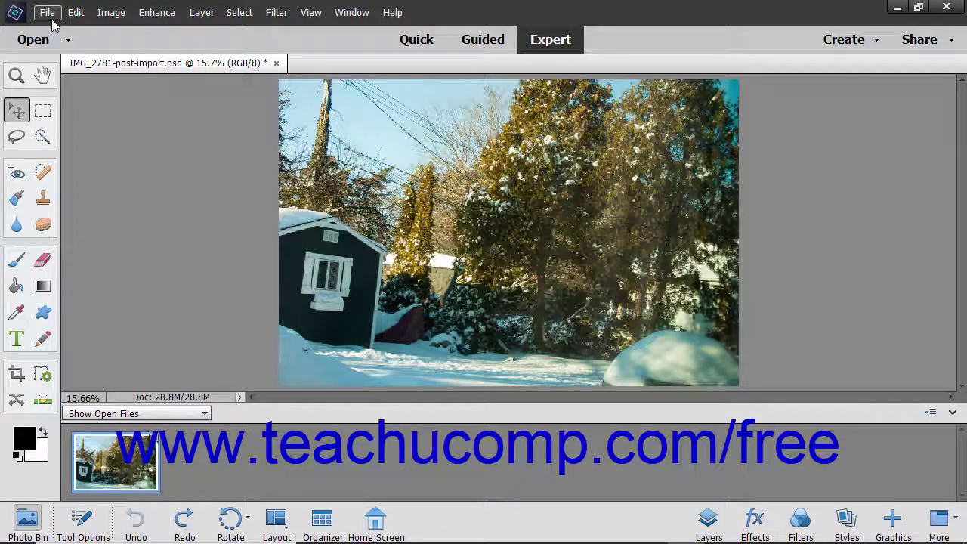
left_click(47, 13)
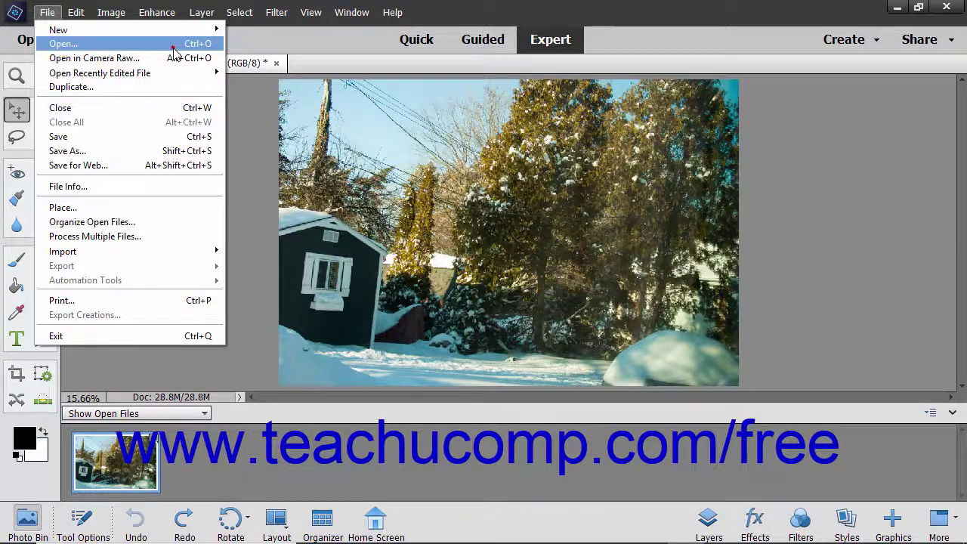
Bring up the File > Open dialog and cancel it without opening anything.
left_click(173, 48)
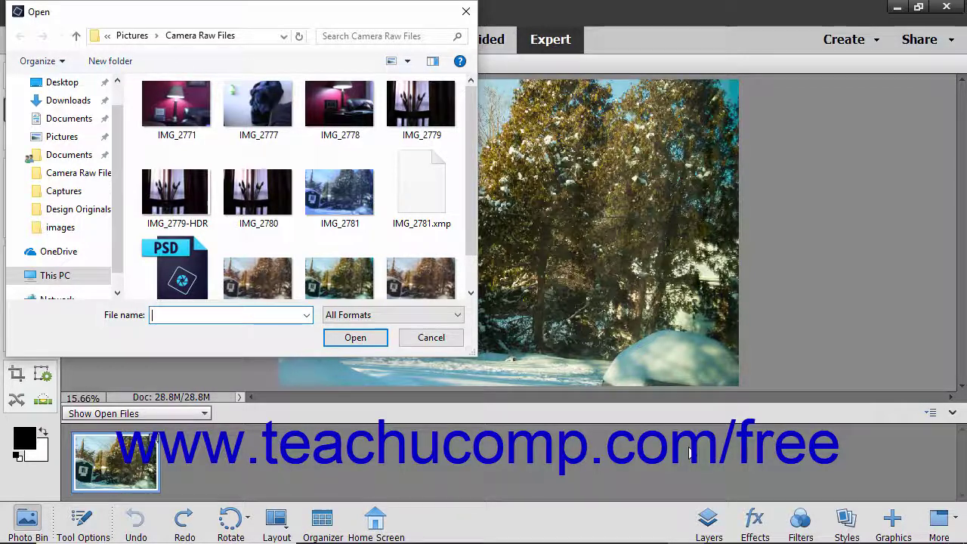
left_click(418, 339)
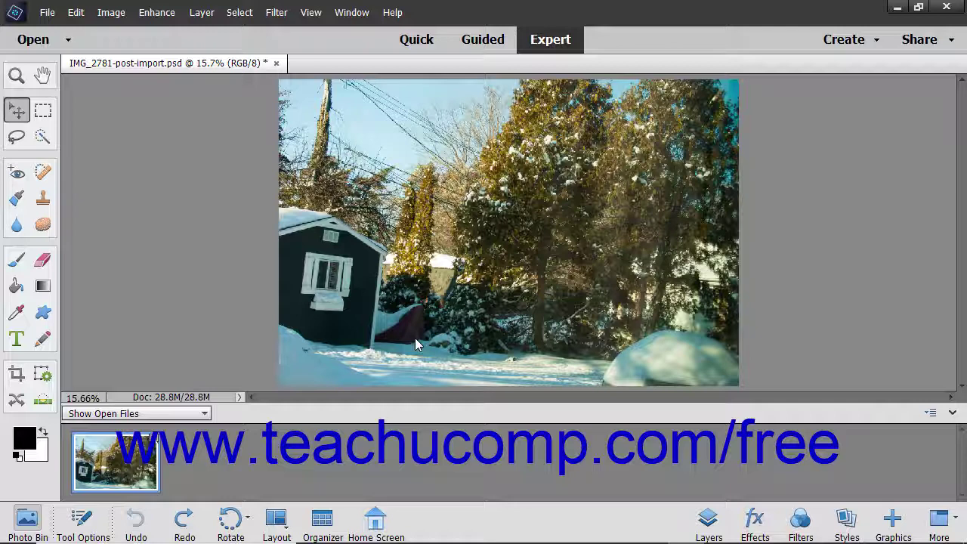
left_click(58, 19)
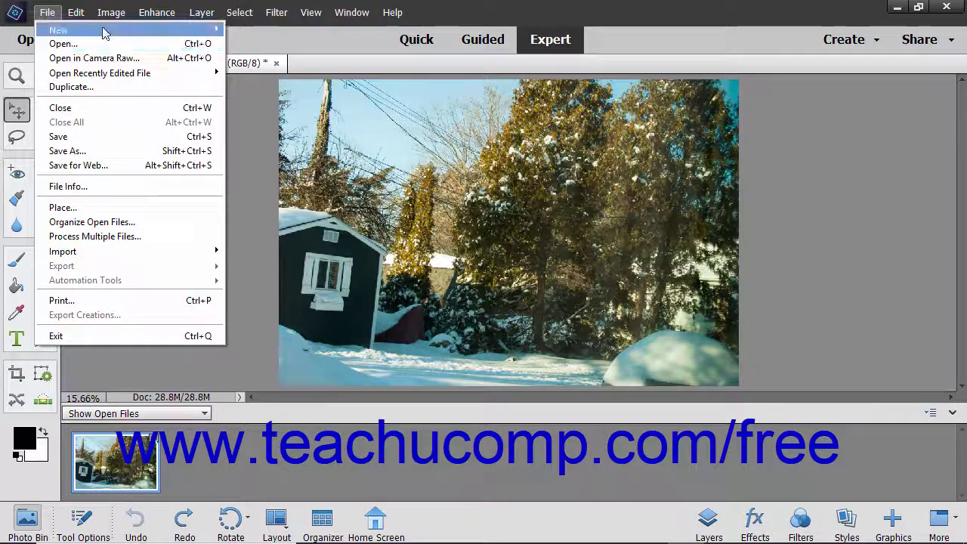
left_click(46, 16)
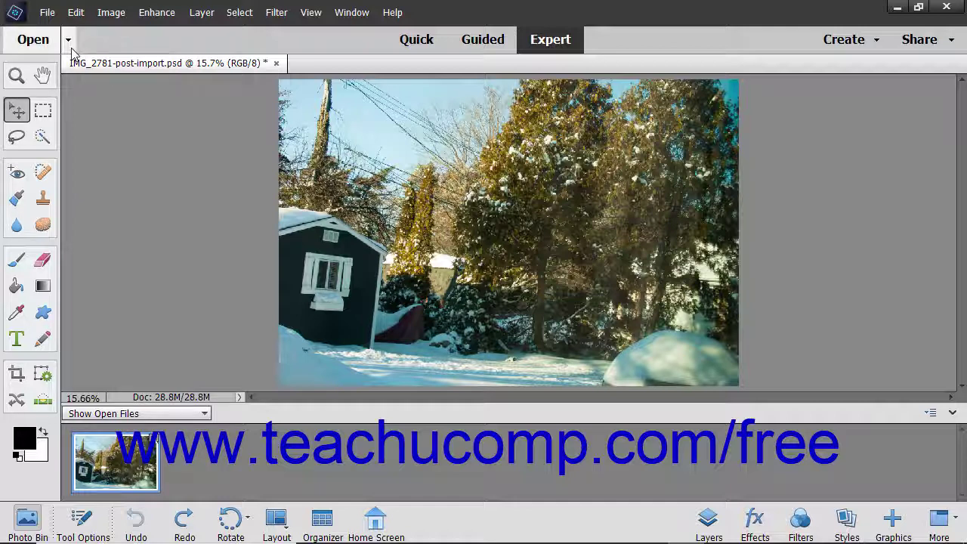
left_click(68, 40)
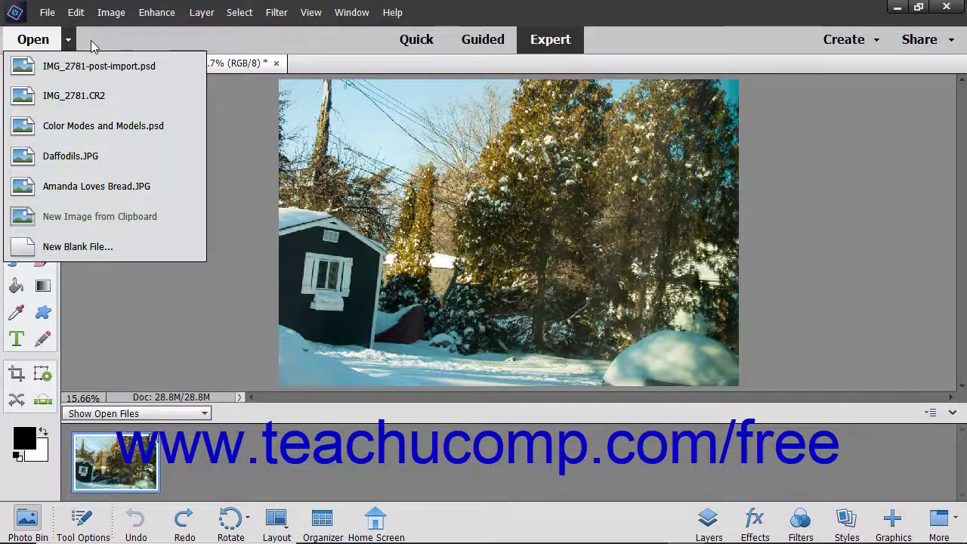
left_click(92, 45)
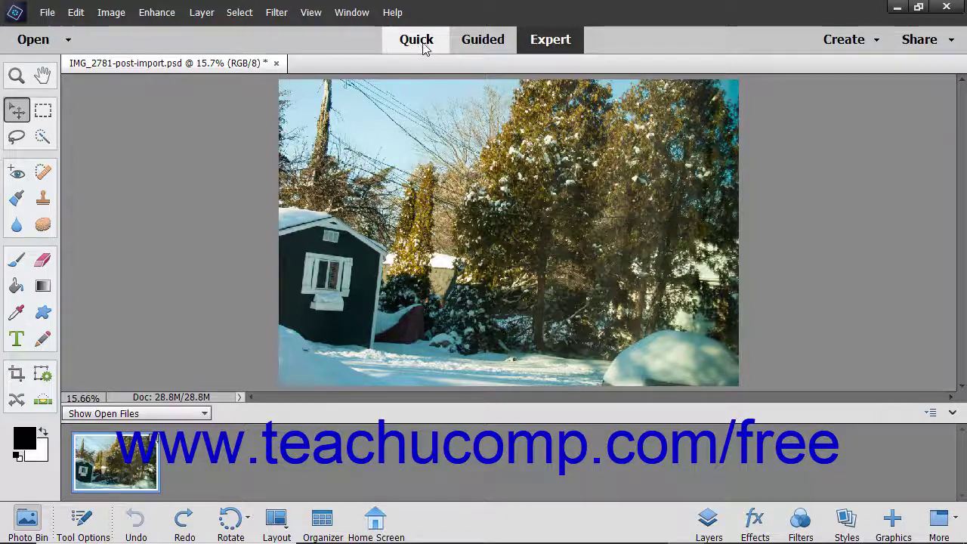
left_click(914, 40)
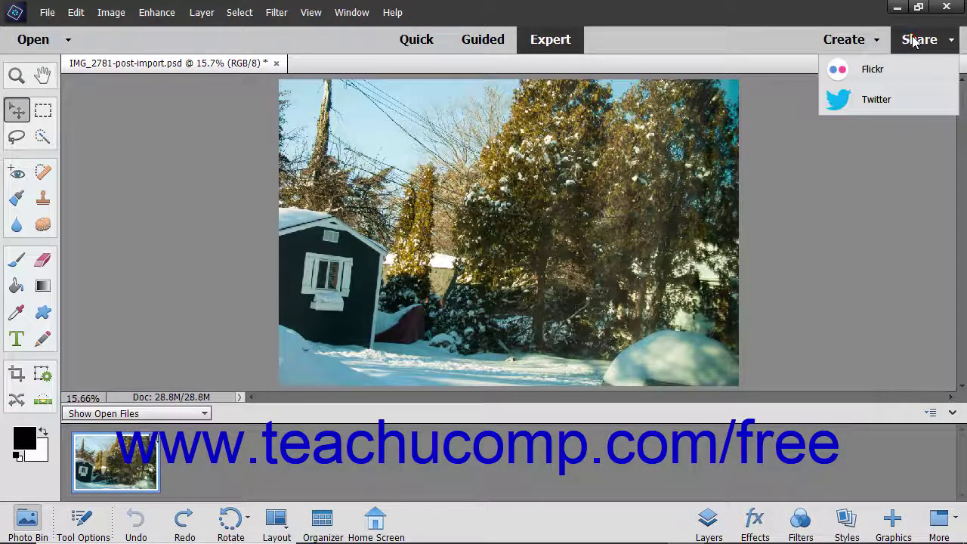
left_click(846, 39)
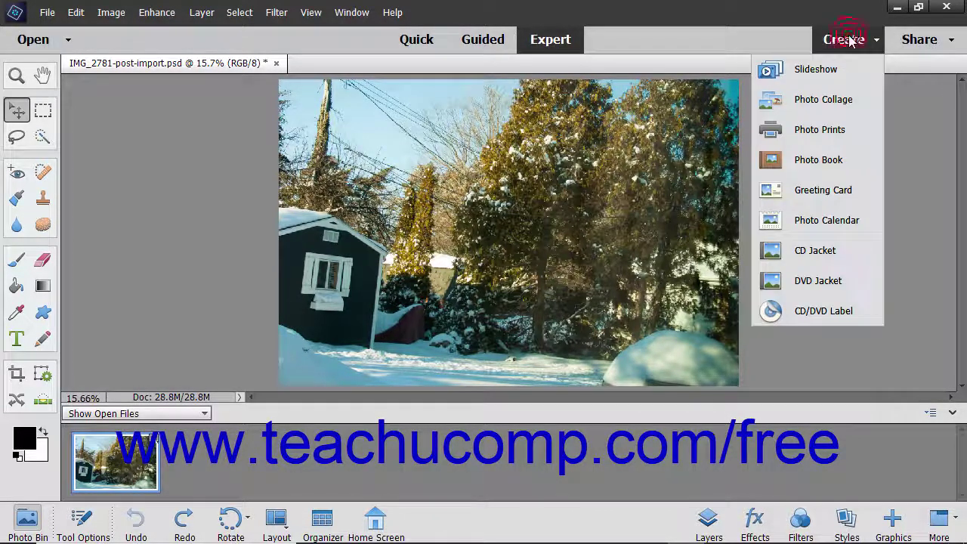
left_click(721, 42)
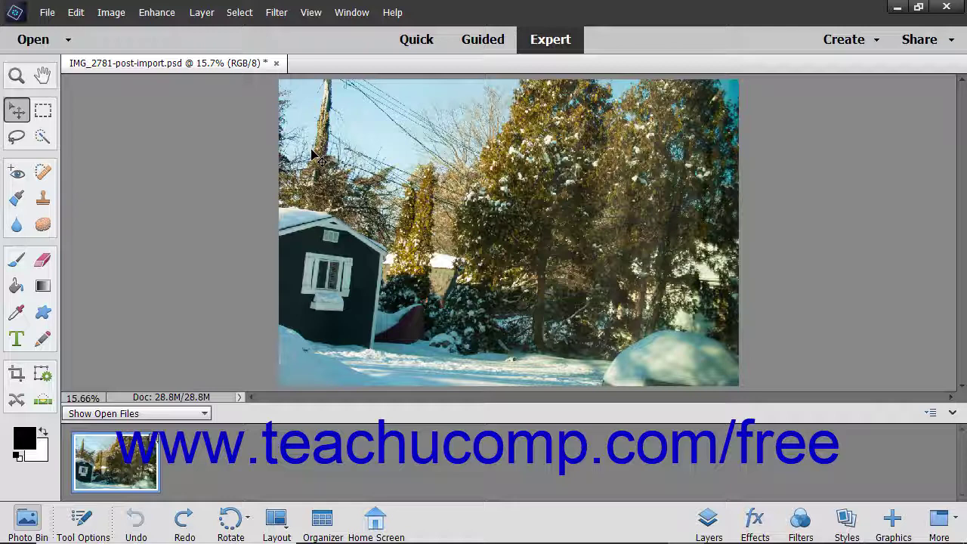
Show the JoJo album in the Photo Bin and open its second photo, the dog image.
left_click(159, 415)
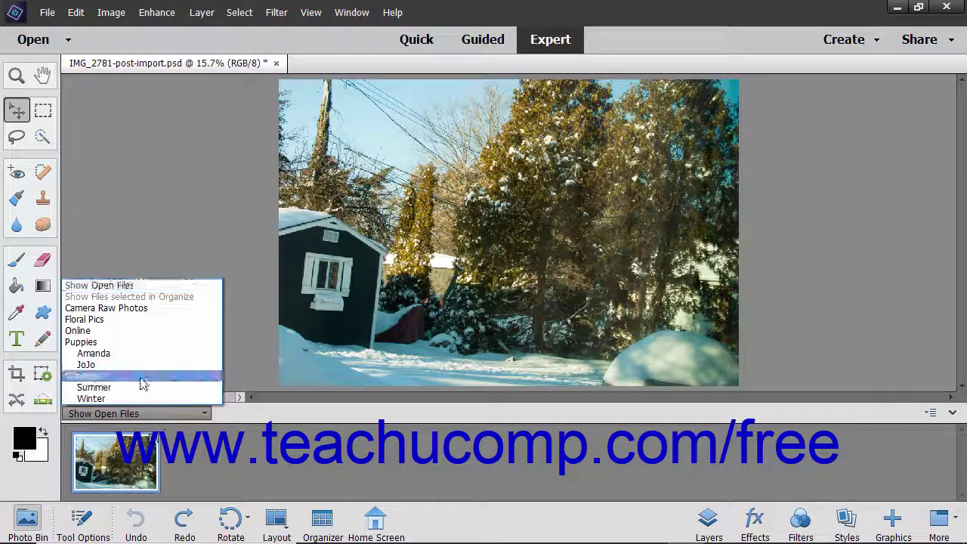
left_click(129, 366)
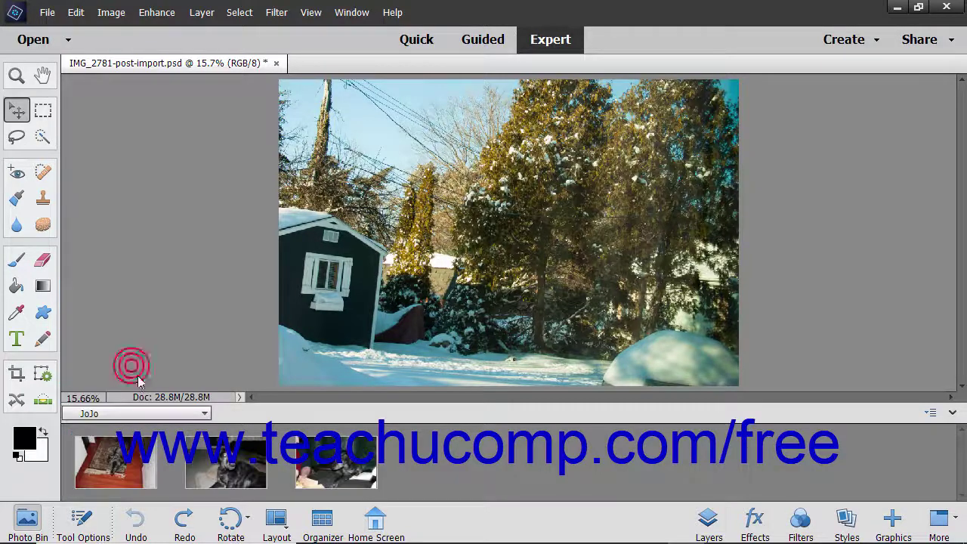
double_click(224, 458)
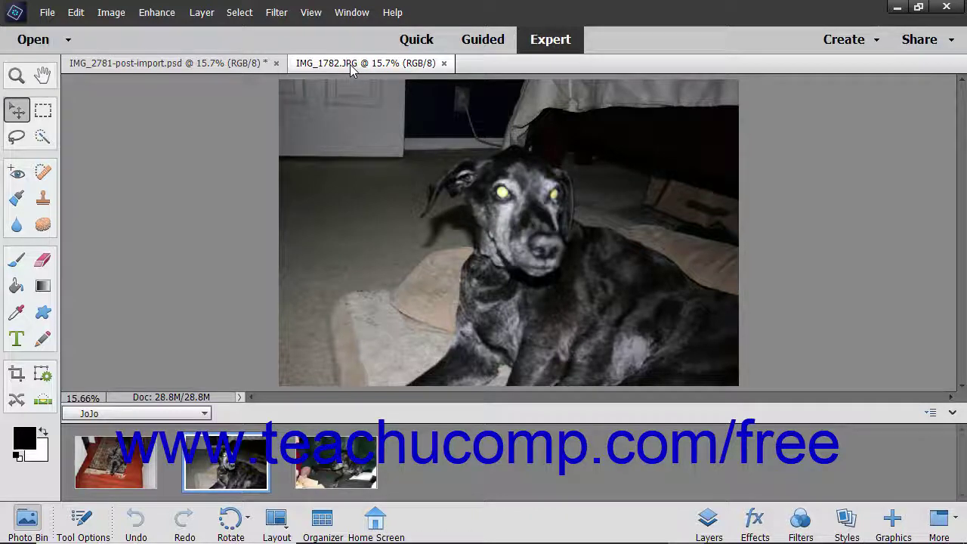
Switch between the shed and dog photo tabs, then close IMG_1782.JPG.
left_click(215, 65)
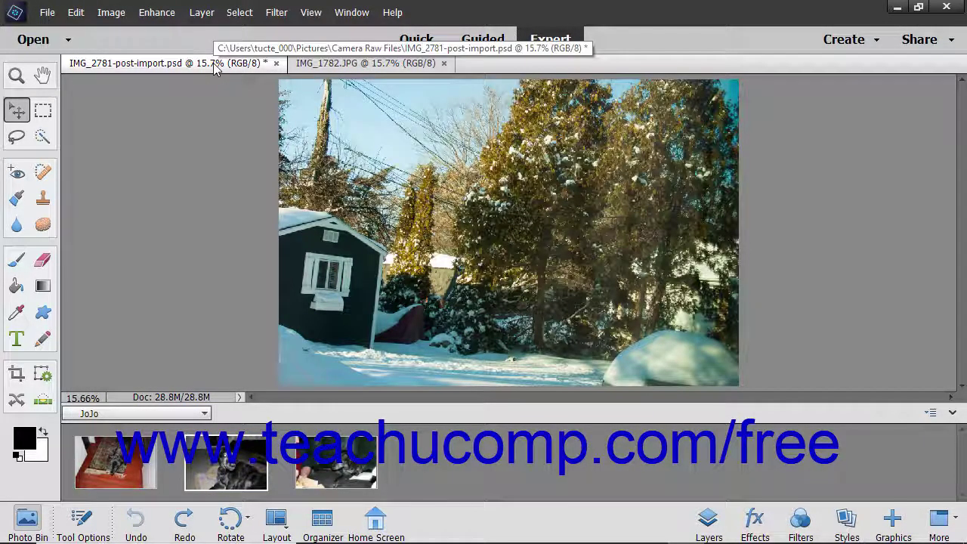
left_click(320, 65)
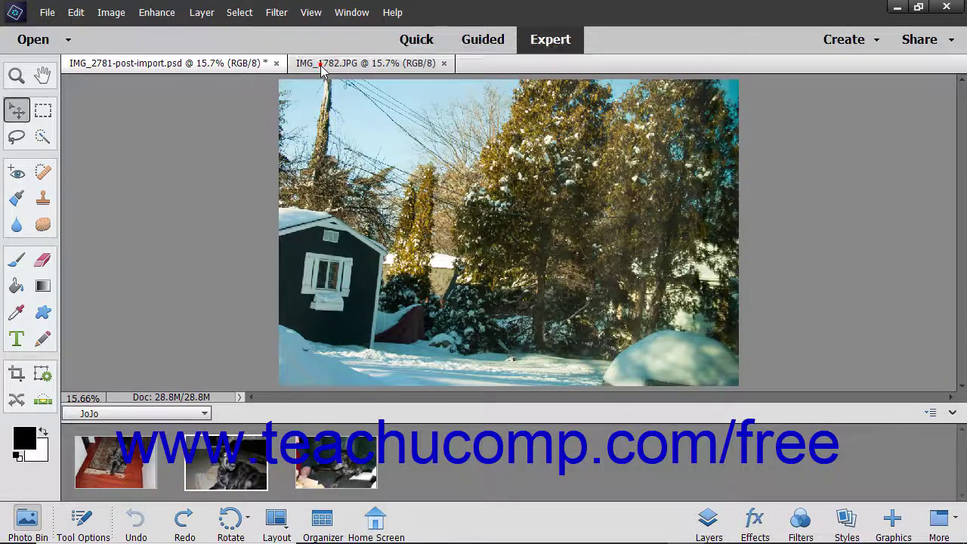
left_click(444, 63)
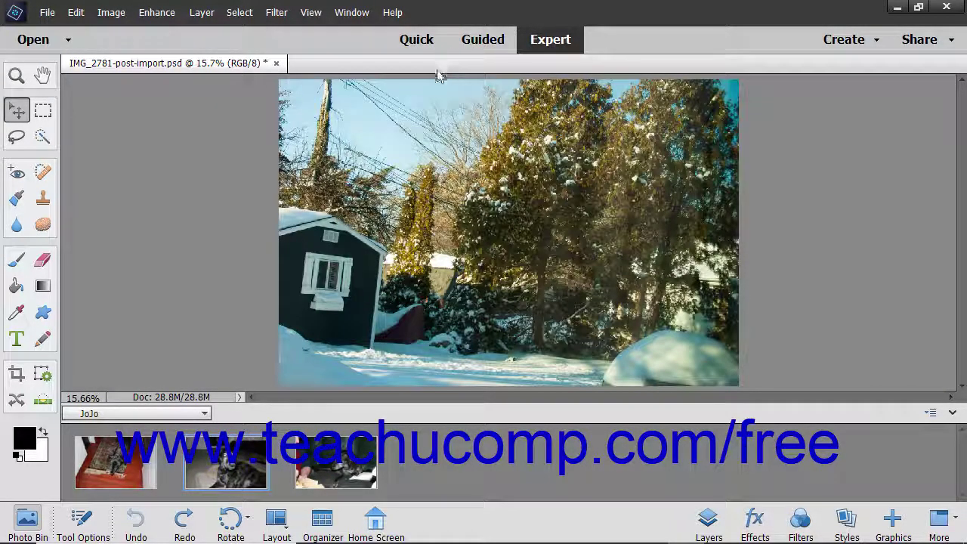
Toggle the bottom panel between Tool Options and Photo Bin.
left_click(179, 398)
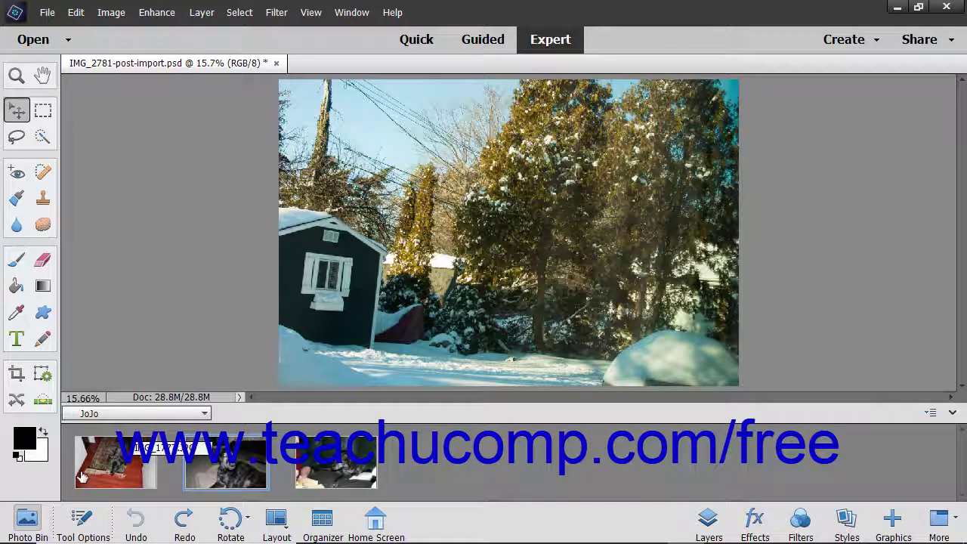
left_click(80, 528)
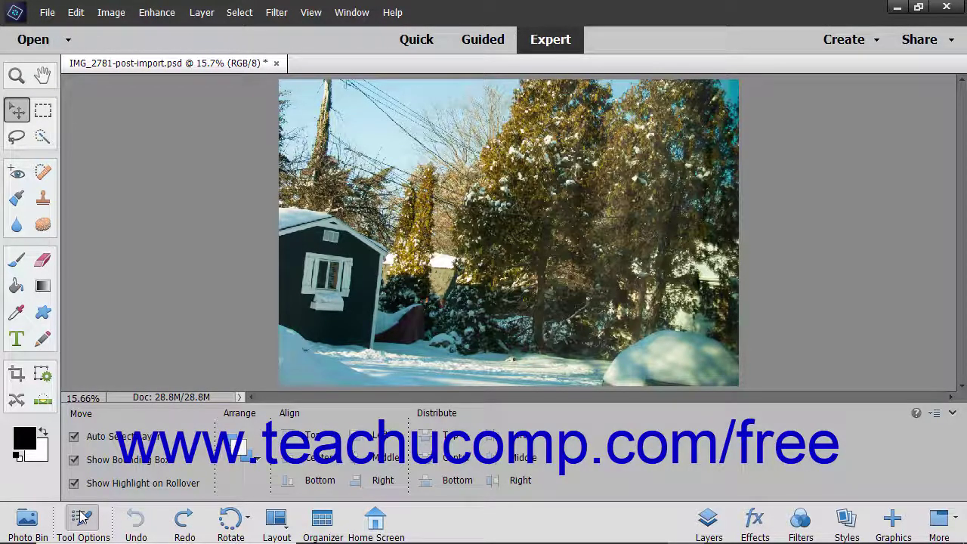
left_click(27, 519)
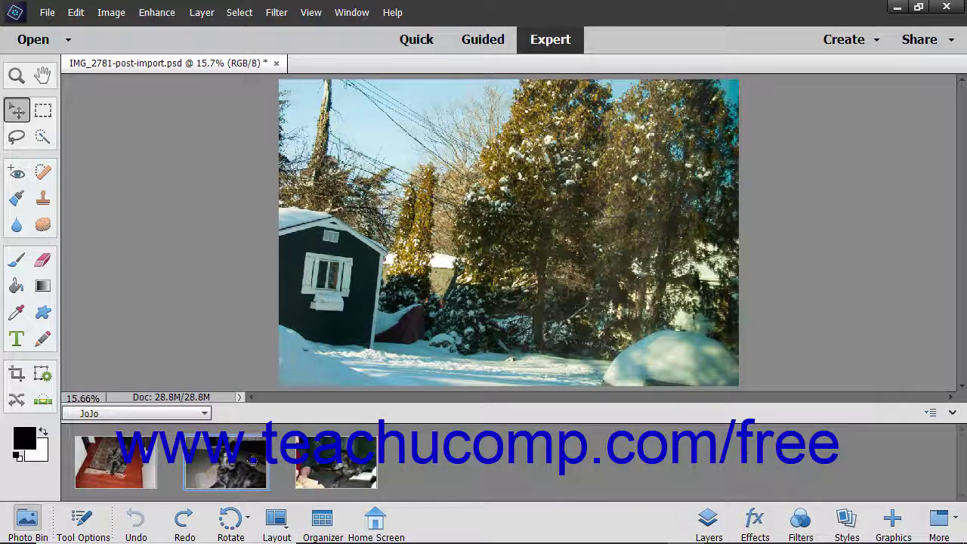
left_click(84, 519)
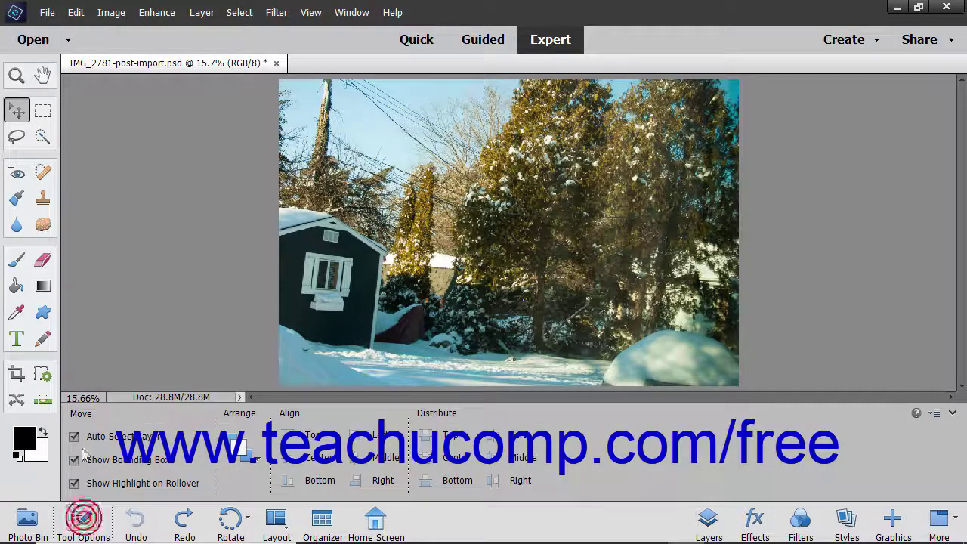
Pick the Rectangular Marquee tool, then set the Photo Bin to Show Open Files.
left_click(42, 110)
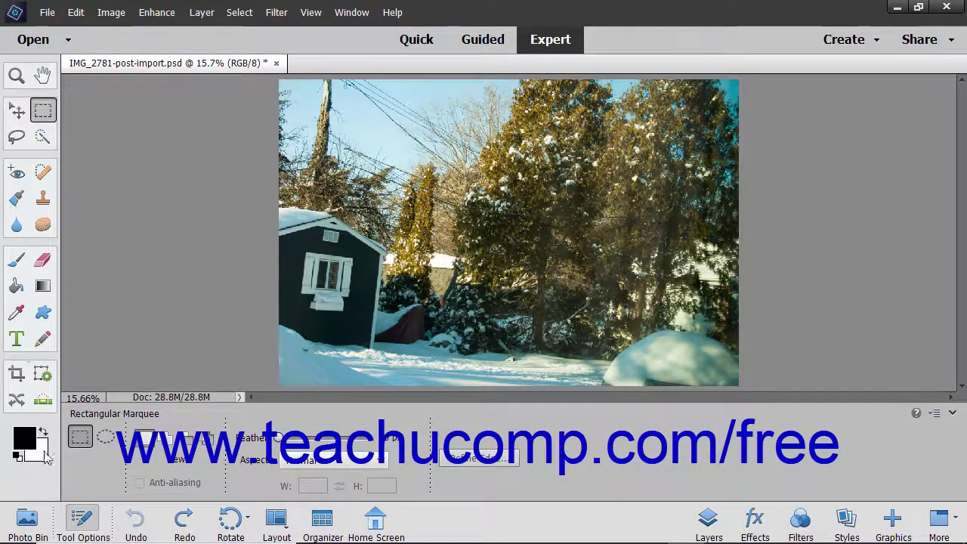
left_click(31, 519)
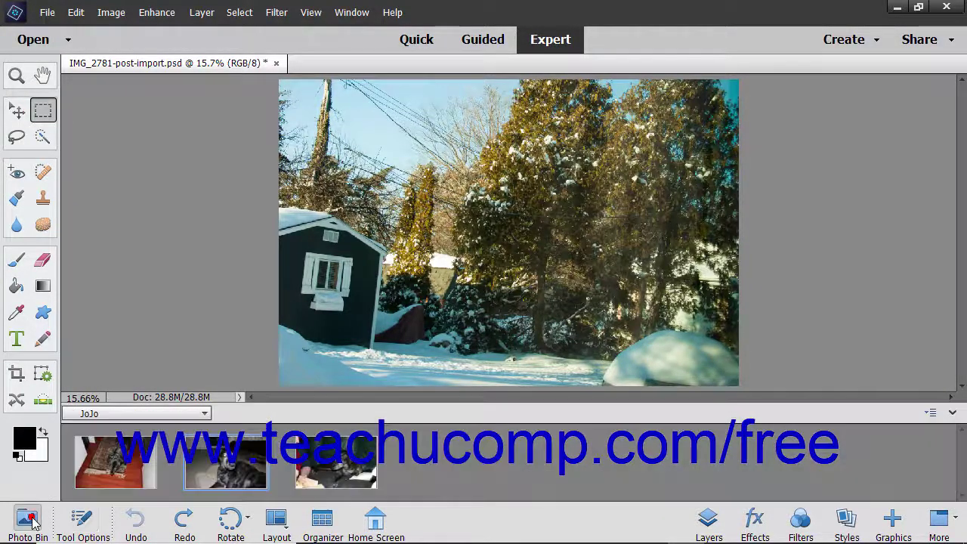
left_click(166, 414)
left_click(130, 283)
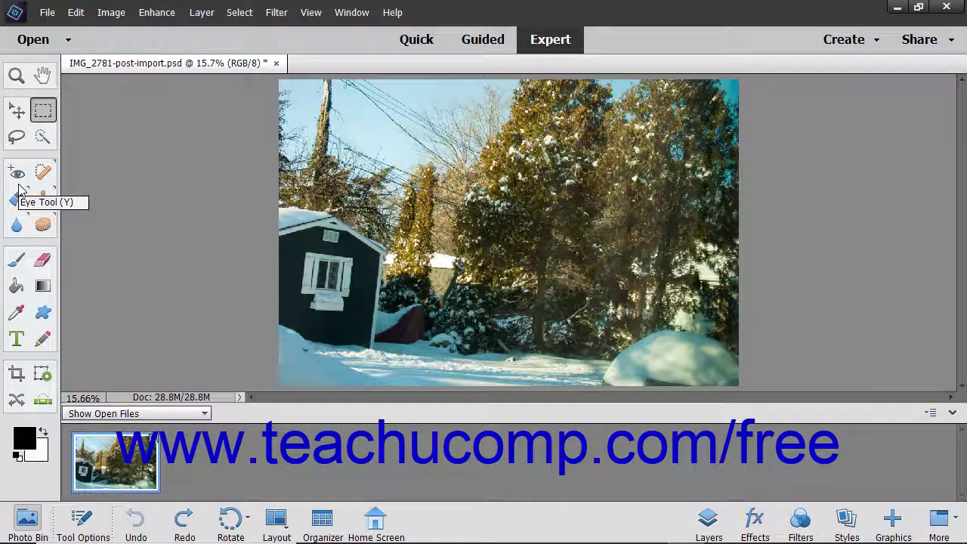
Make the Spot Healing Brush active, briefly trying its Healing Brush variant in Tool Options.
left_click(16, 112)
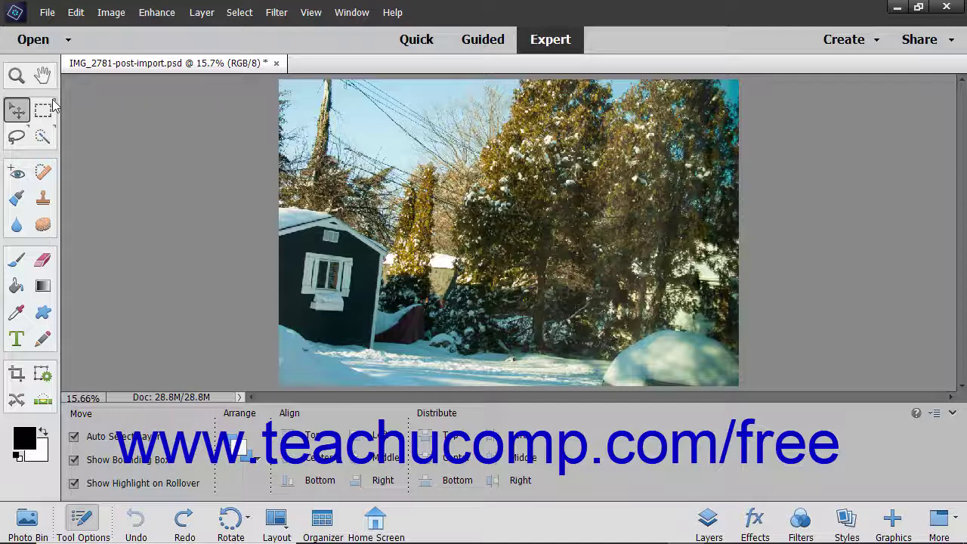
left_click(43, 175)
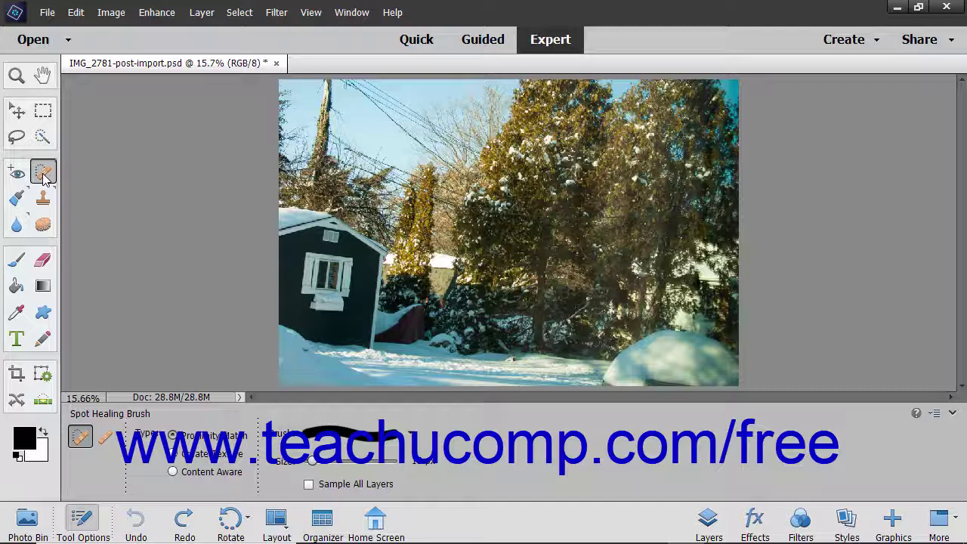
left_click(103, 440)
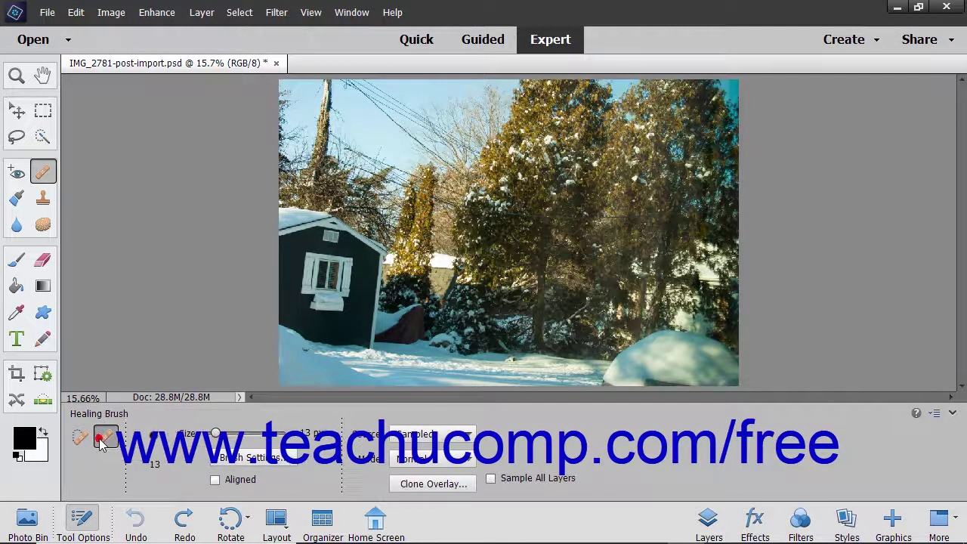
left_click(80, 437)
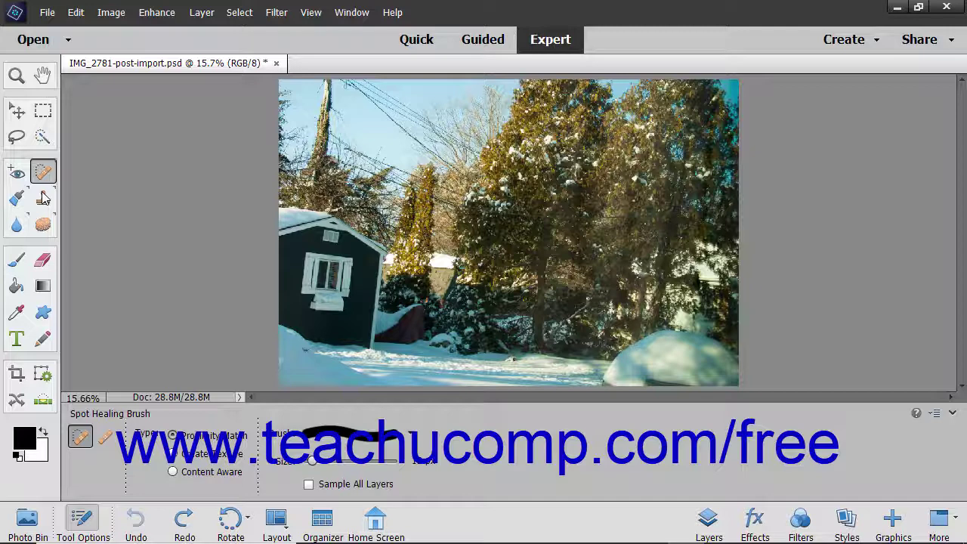
left_click(349, 12)
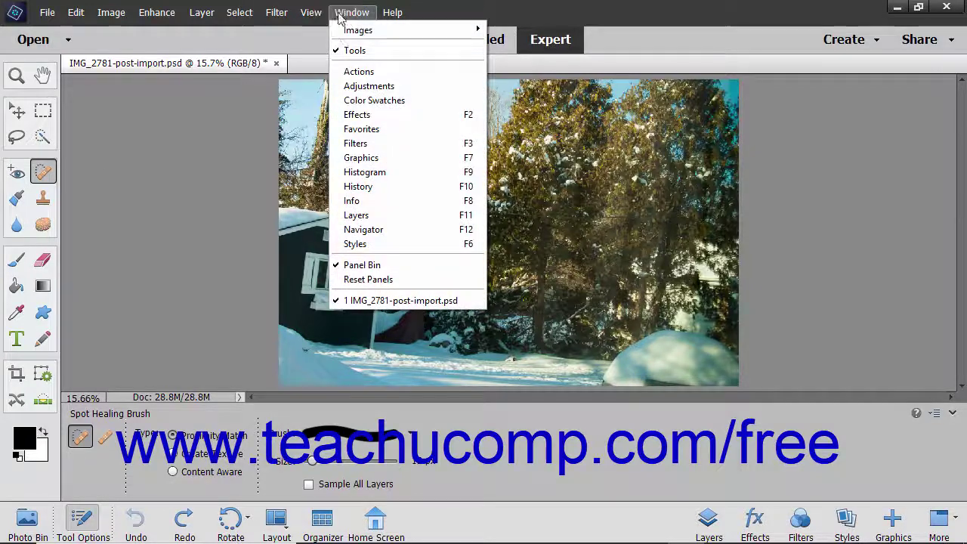
left_click(341, 50)
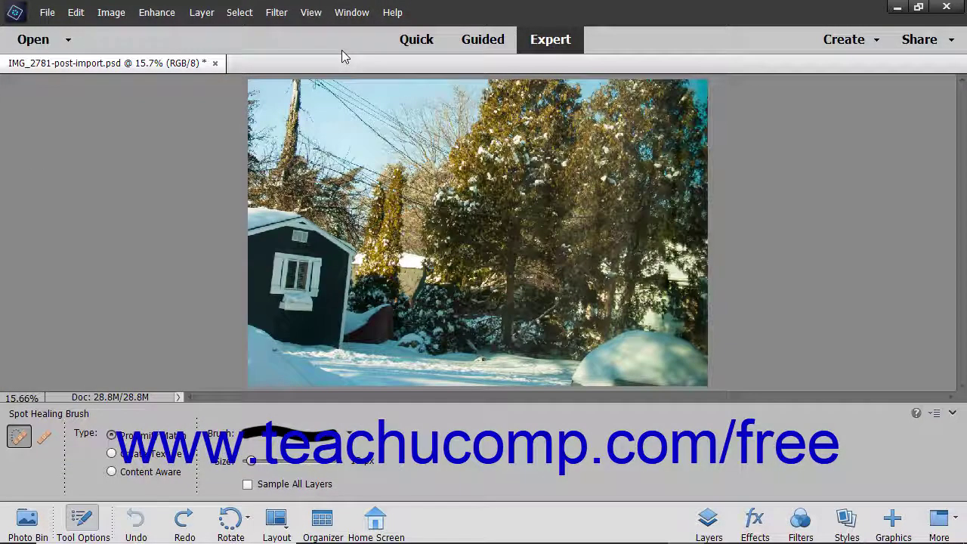
left_click(352, 12)
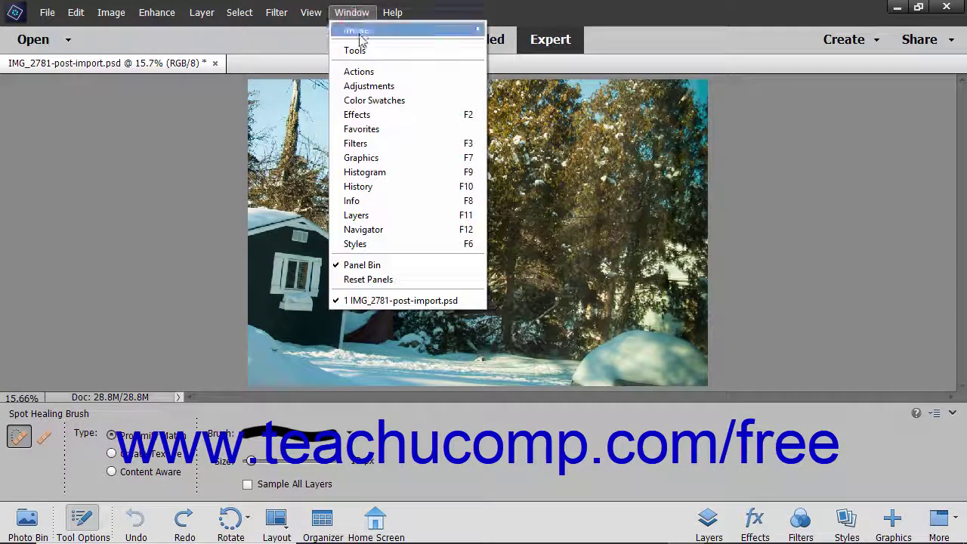
left_click(359, 50)
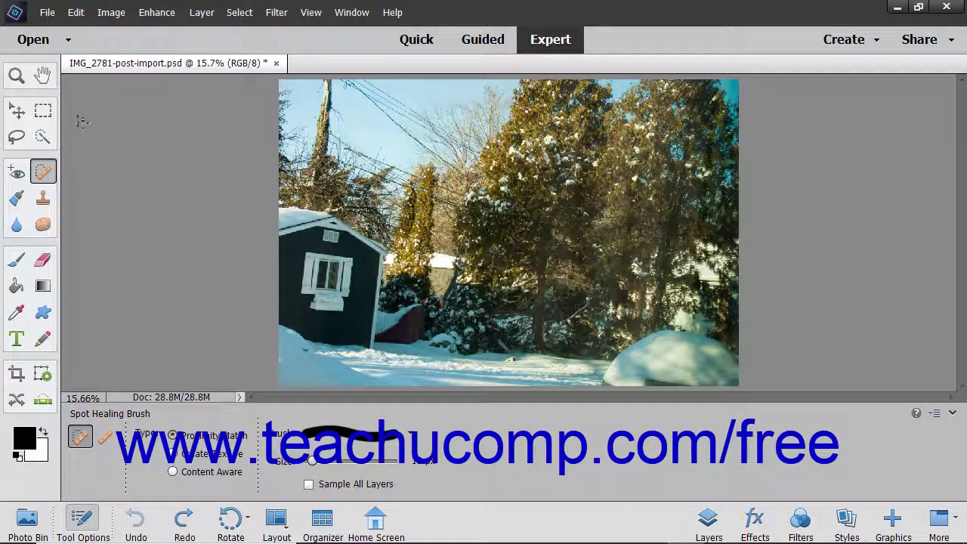